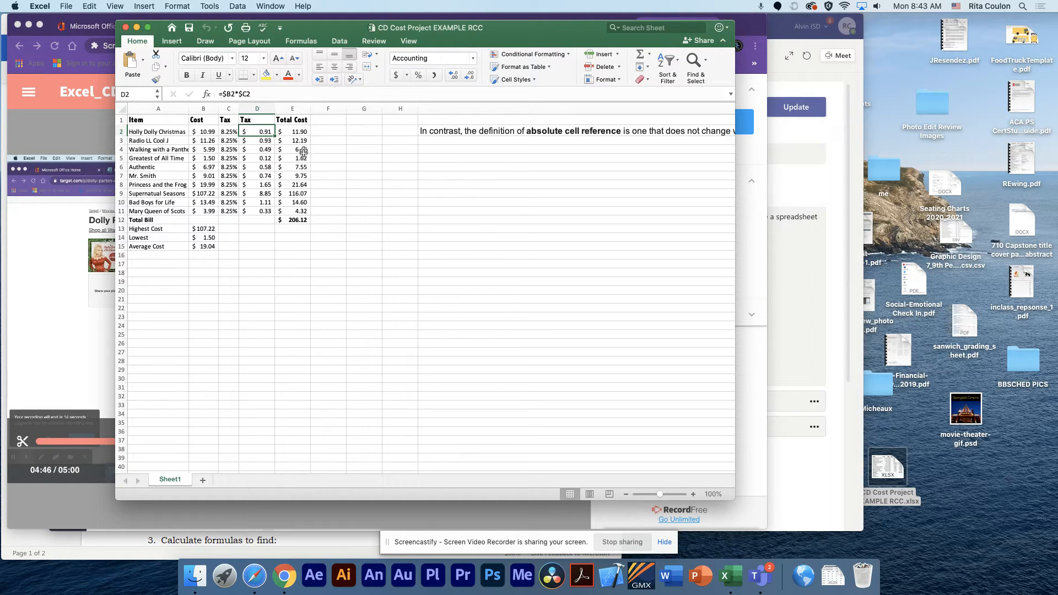
- Clear the tax and total cost values in D3:E12 and the summary values in B13:B15
{"action": "left_click_drag", "start_coordinate": [251, 141], "coordinate": [305, 215]}
{"action": "key", "text": "Delete"}
{"action": "left_click_drag", "start_coordinate": [204, 229], "coordinate": [211, 248]}
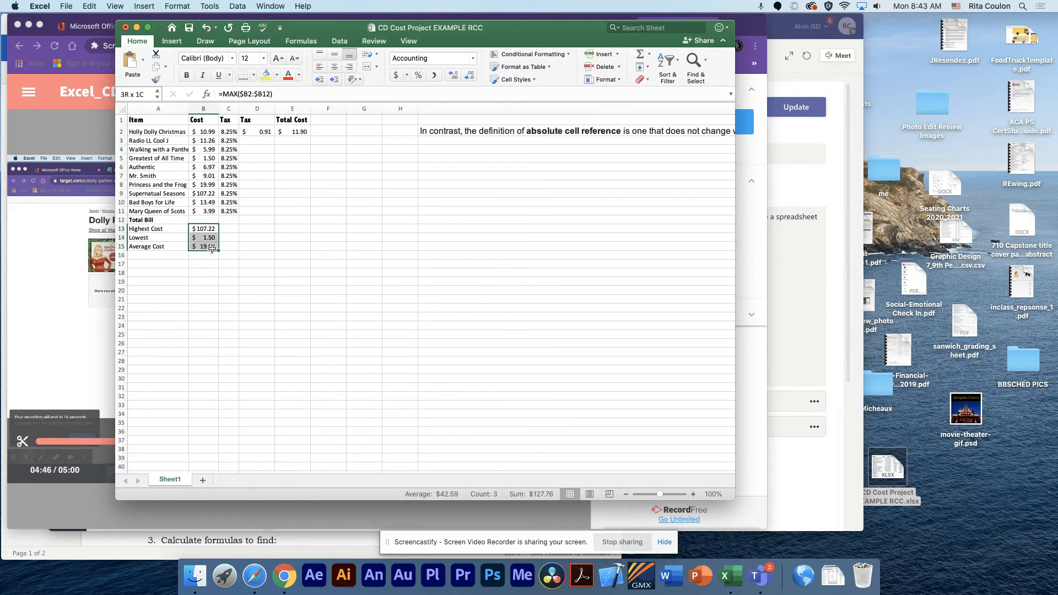
{"action": "key", "text": "Delete"}
- Examine the tax formula in D2 and the total cost formula in E2, along with the row 2 cells they reference
{"action": "left_click", "coordinate": [254, 132]}
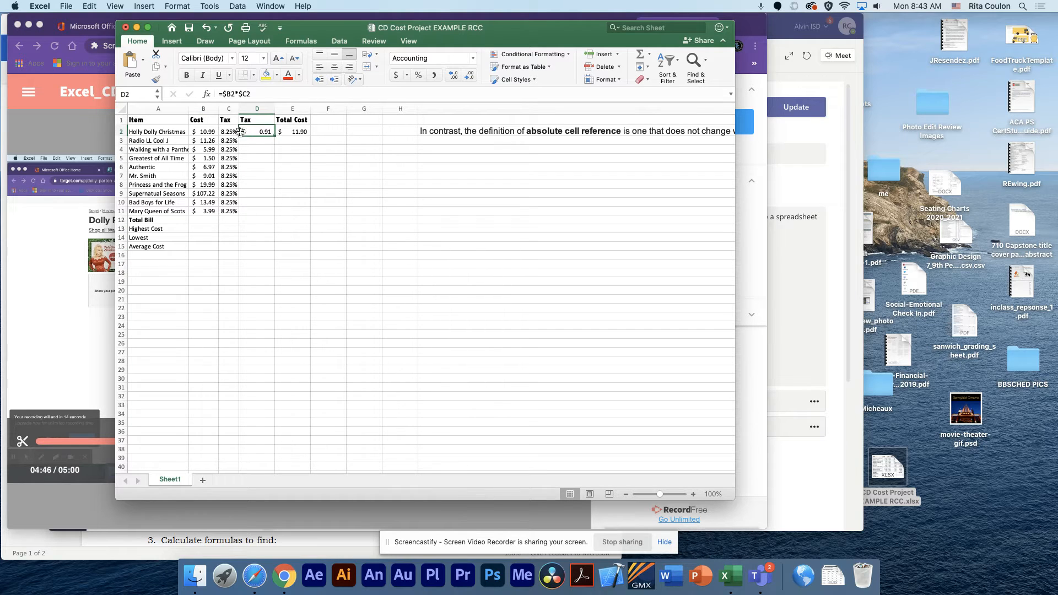
{"action": "left_click", "coordinate": [208, 132]}
{"action": "left_click", "coordinate": [227, 132]}
{"action": "left_click", "coordinate": [260, 132]}
{"action": "left_click", "coordinate": [297, 131]}
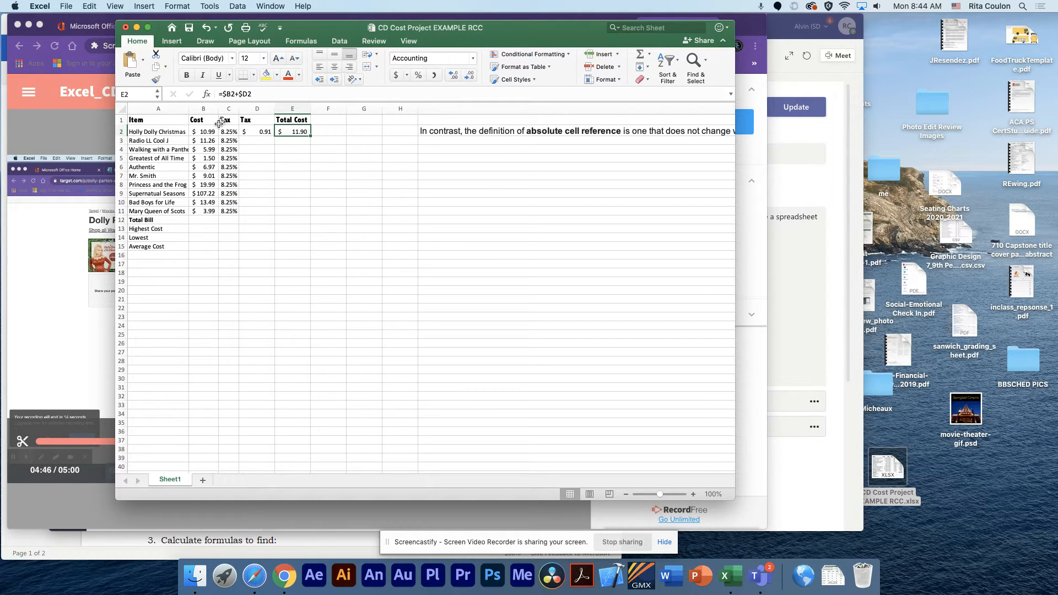
{"action": "left_click", "coordinate": [203, 132]}
{"action": "left_click", "coordinate": [249, 131]}
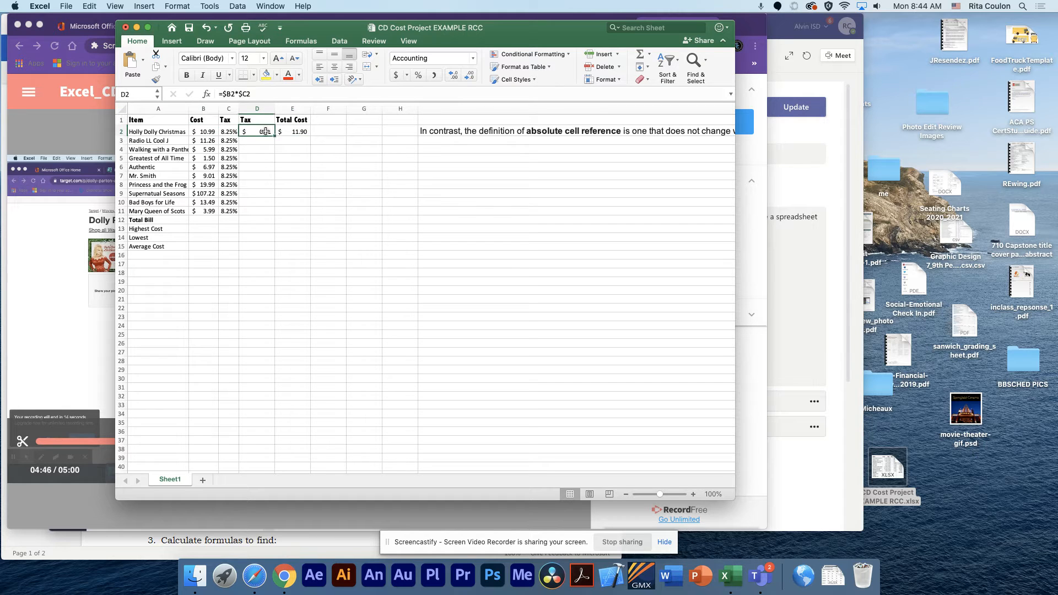
{"action": "left_click", "coordinate": [302, 132]}
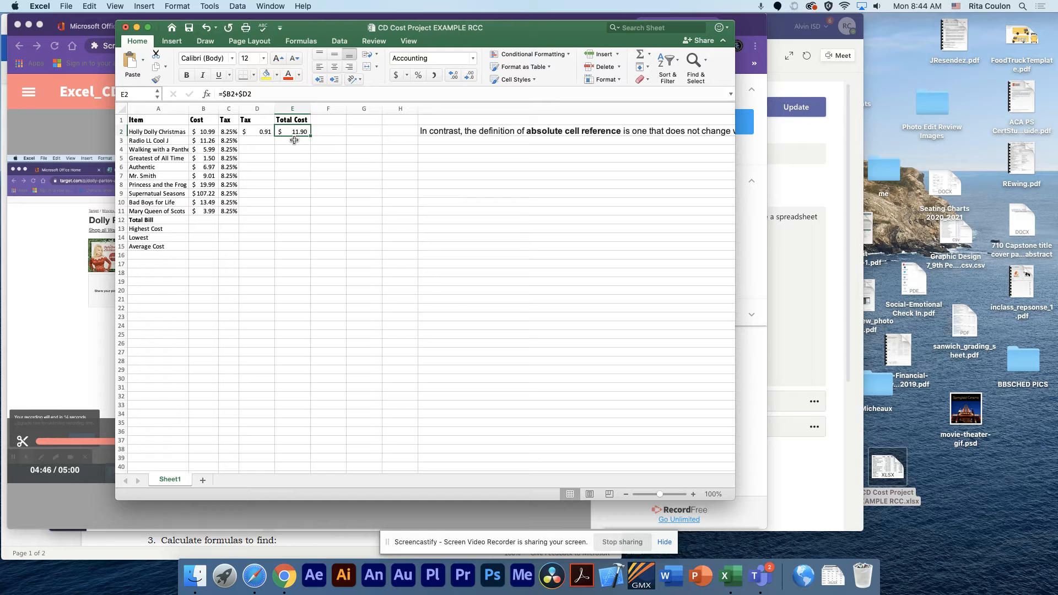
- Enter the tax formula =$B3*$C3 in D3 and compare it with the formulas in row 2
{"action": "left_click", "coordinate": [262, 141]}
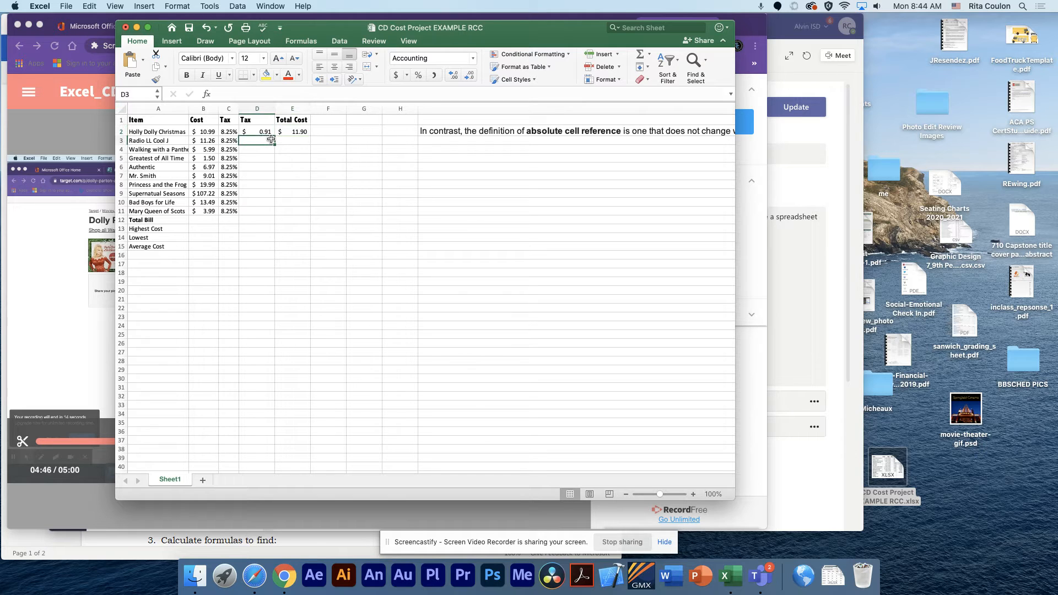
{"action": "left_click", "coordinate": [221, 95]}
{"action": "type", "text": "="}
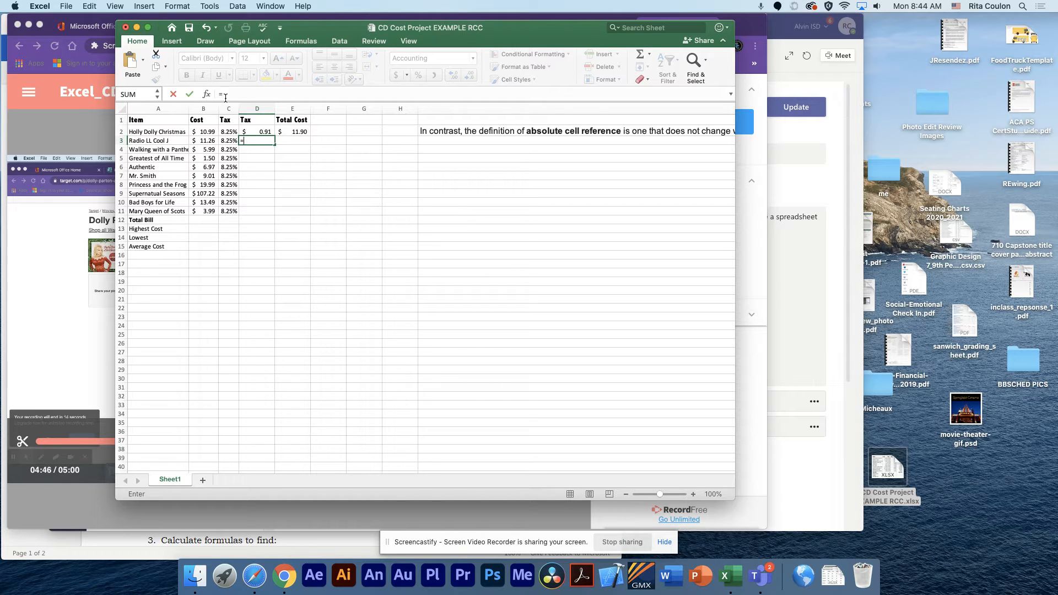
{"action": "left_click", "coordinate": [208, 141]}
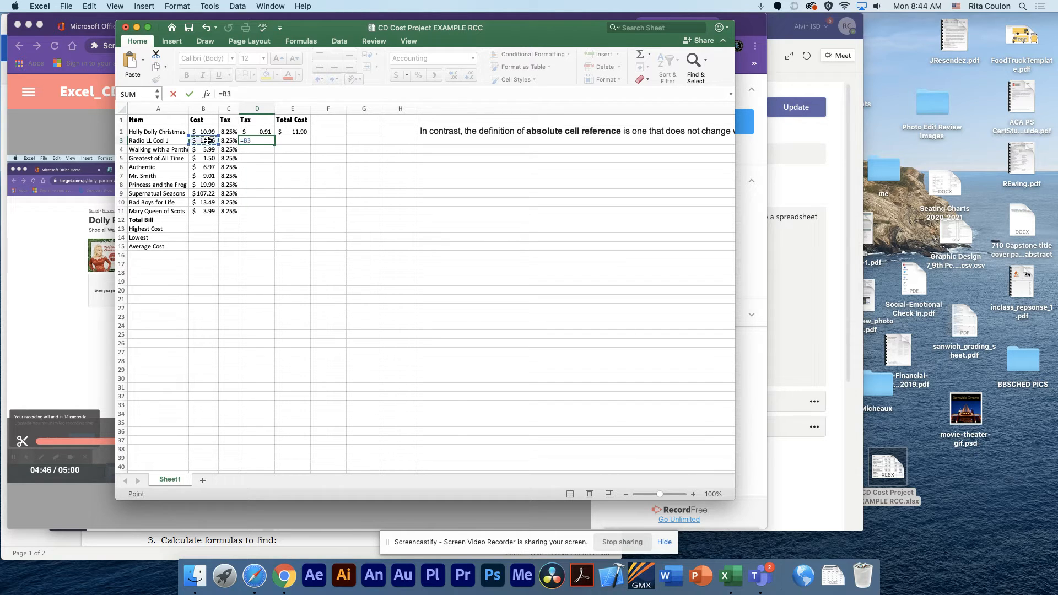
{"action": "left_click", "coordinate": [224, 94]}
{"action": "type", "text": "$B3*"}
{"action": "left_click", "coordinate": [227, 143]}
{"action": "left_click", "coordinate": [240, 94]}
{"action": "type", "text": "$C3"}
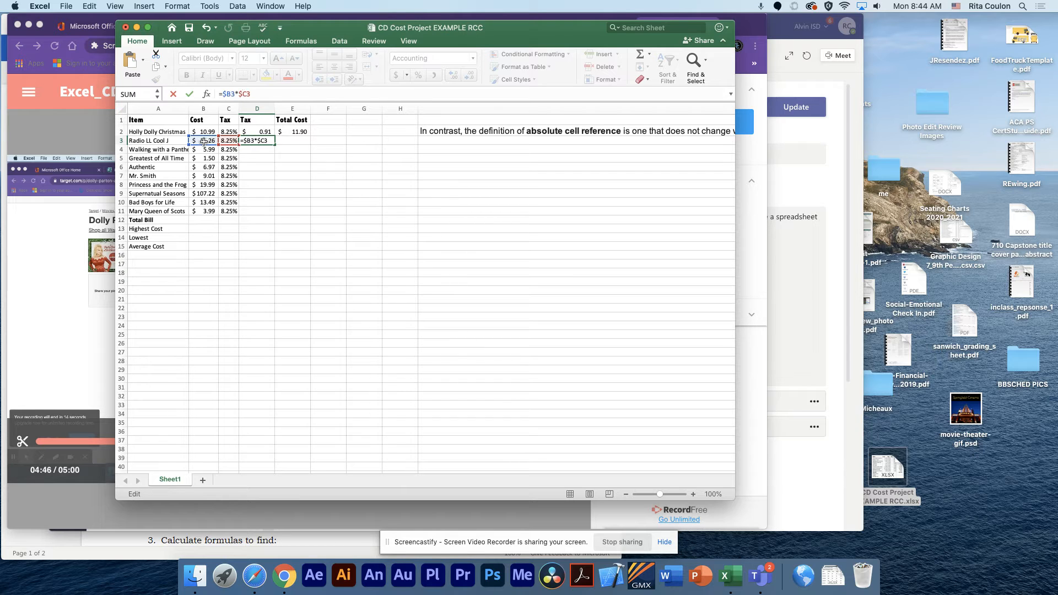
{"action": "key", "text": "Return"}
{"action": "left_click", "coordinate": [259, 141]}
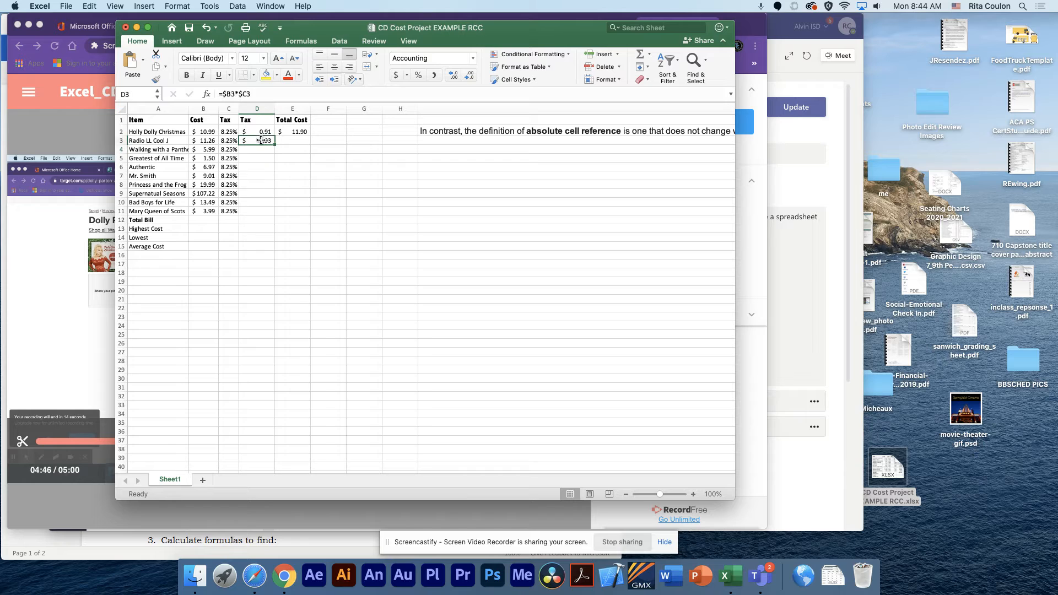
{"action": "left_click", "coordinate": [265, 132]}
{"action": "left_click", "coordinate": [261, 141]}
{"action": "left_click", "coordinate": [296, 132]}
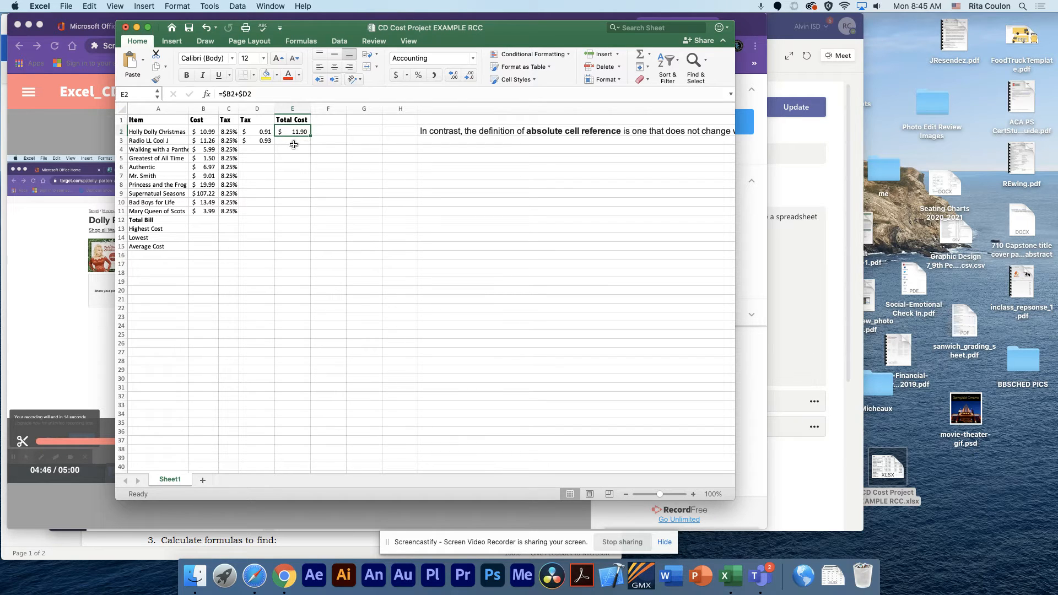
- Fill the tax formula from D3 down through D11 and check the copied formulas
{"action": "left_click", "coordinate": [266, 141]}
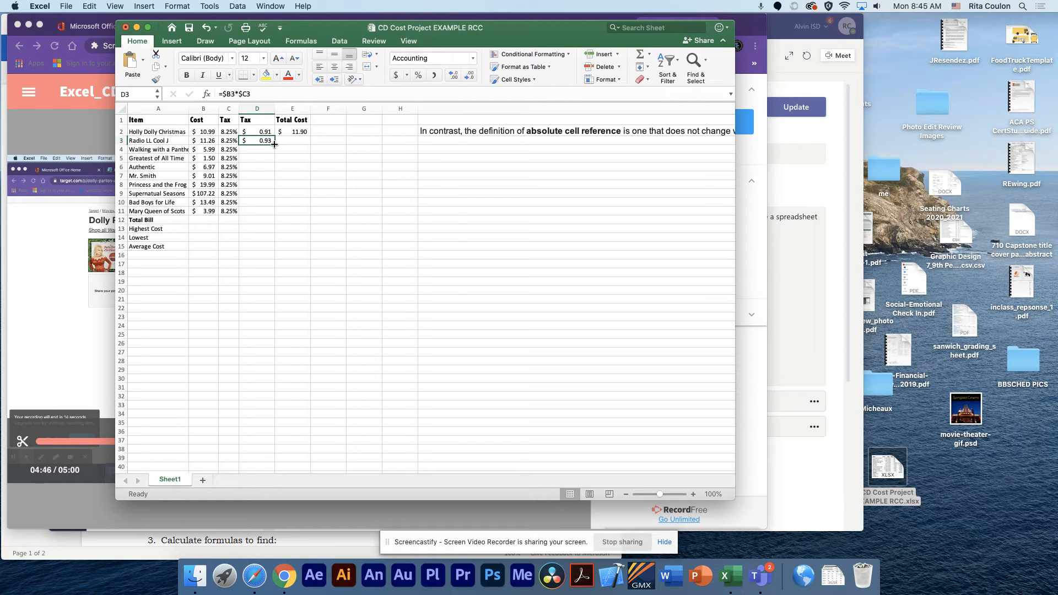
{"action": "left_click_drag", "start_coordinate": [273, 143], "coordinate": [275, 212]}
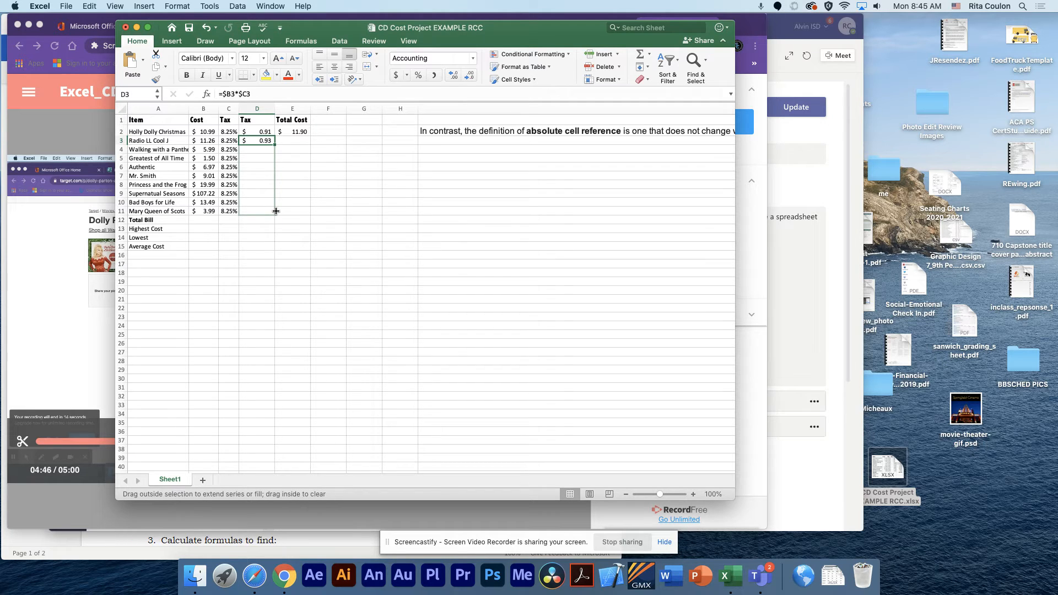
{"action": "left_click_drag", "start_coordinate": [277, 210], "coordinate": [275, 214]}
{"action": "left_click", "coordinate": [275, 203]}
{"action": "left_click", "coordinate": [255, 209]}
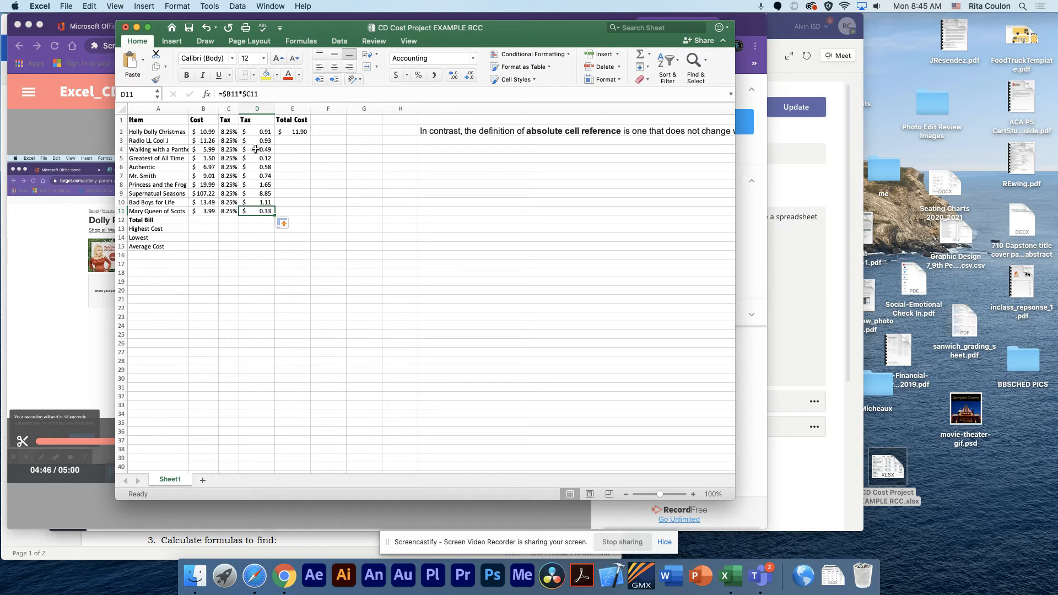
{"action": "left_click", "coordinate": [262, 194]}
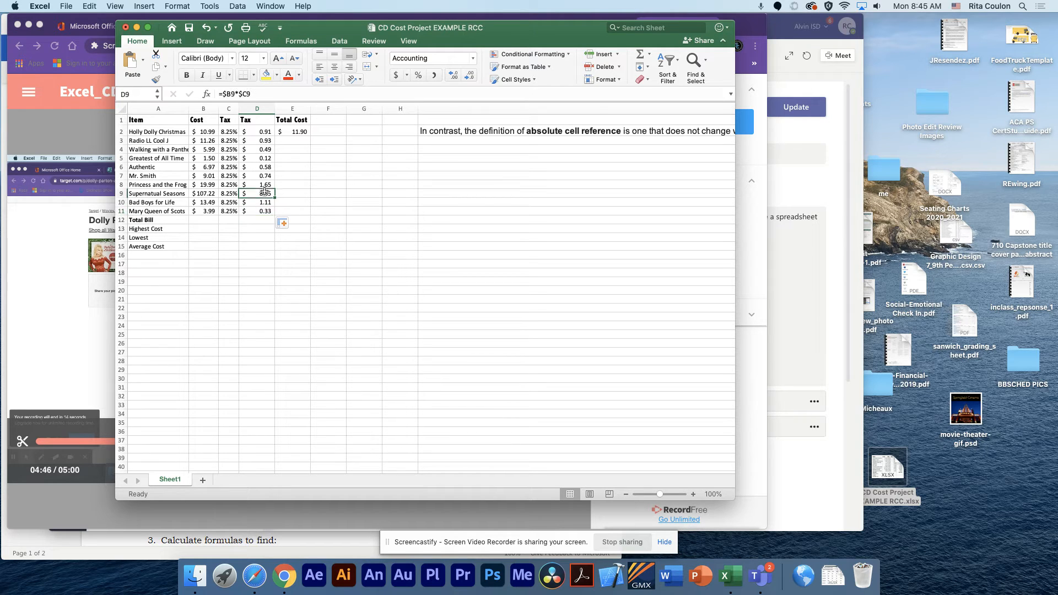
{"action": "left_click", "coordinate": [262, 203]}
{"action": "left_click", "coordinate": [262, 211]}
- Fill the total cost formula from E2 down through E11
{"action": "left_click", "coordinate": [291, 134]}
{"action": "left_click_drag", "start_coordinate": [310, 135], "coordinate": [312, 212]}
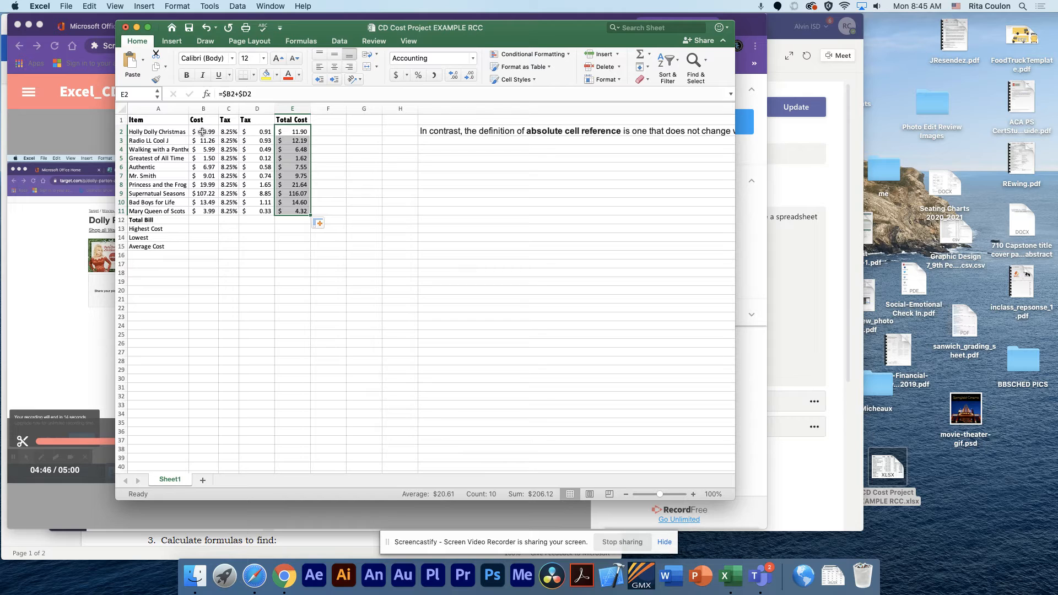
- Review the row 2 cells behind the total cost formula and the individual costs in B3 to B7
{"action": "left_click", "coordinate": [212, 132]}
{"action": "left_click", "coordinate": [229, 132]}
{"action": "left_click", "coordinate": [251, 132]}
{"action": "left_click", "coordinate": [284, 131]}
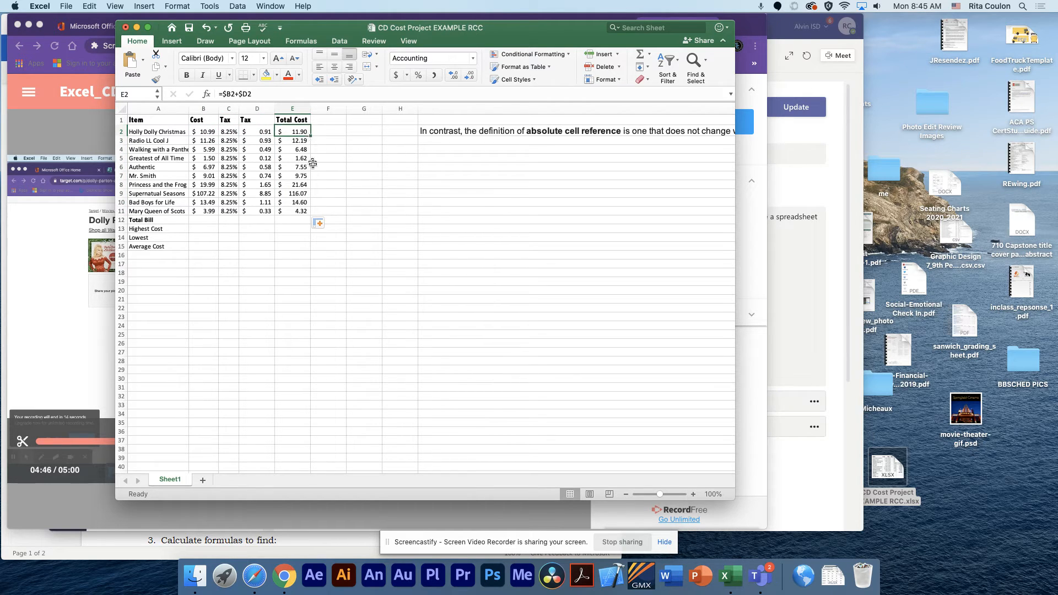
{"action": "left_click", "coordinate": [204, 141]}
{"action": "left_click", "coordinate": [203, 150]}
{"action": "left_click", "coordinate": [205, 158]}
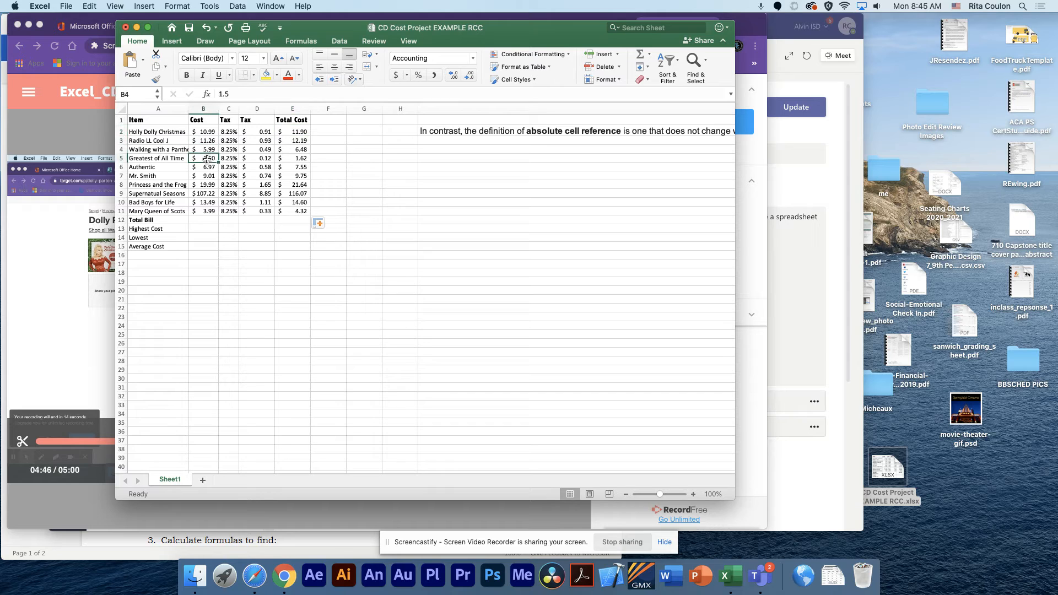
{"action": "left_click", "coordinate": [207, 167]}
{"action": "left_click", "coordinate": [210, 175]}
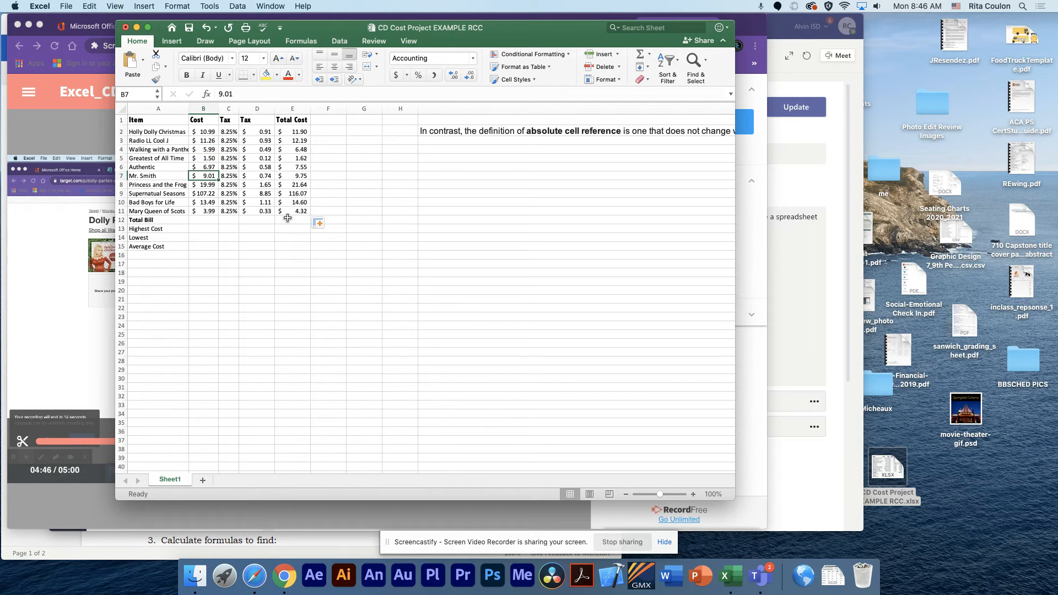
- Total the Total Cost column in E12 with the formula =SUM($E2:$E11)
{"action": "left_click", "coordinate": [288, 219]}
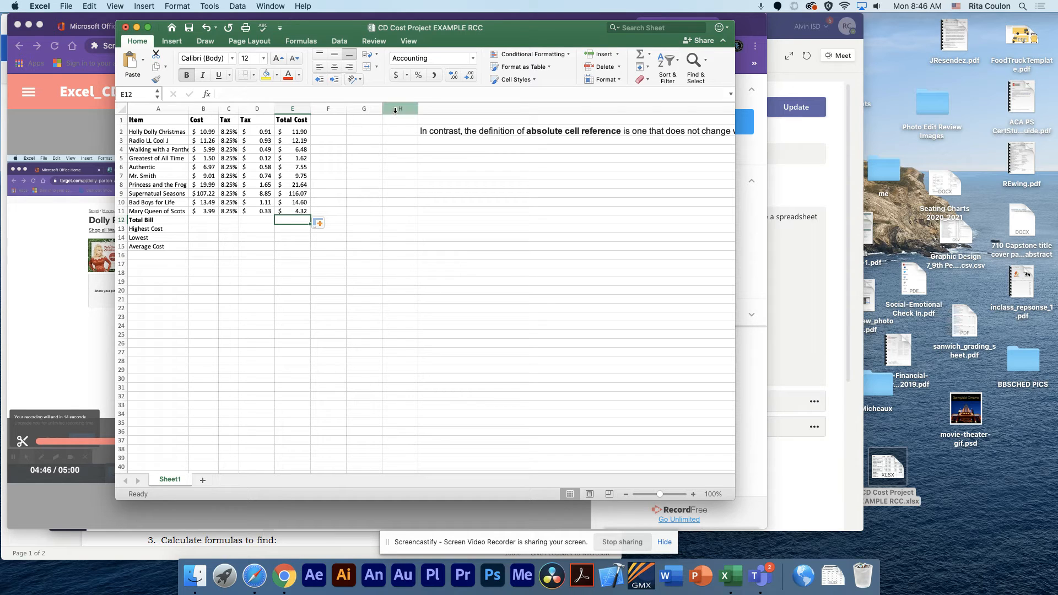
{"action": "left_click", "coordinate": [651, 55]}
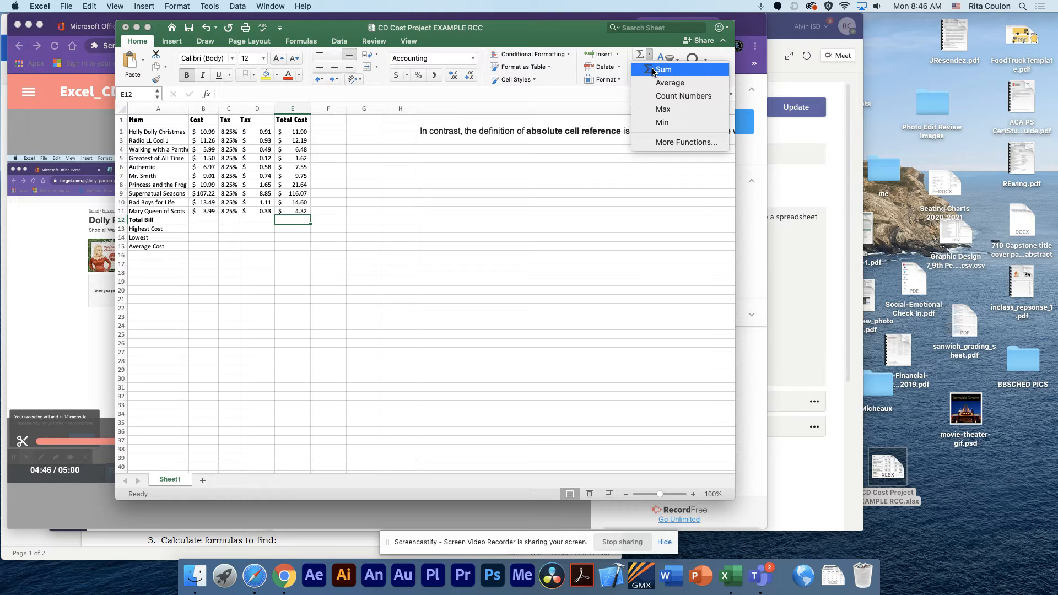
{"action": "left_click", "coordinate": [652, 70]}
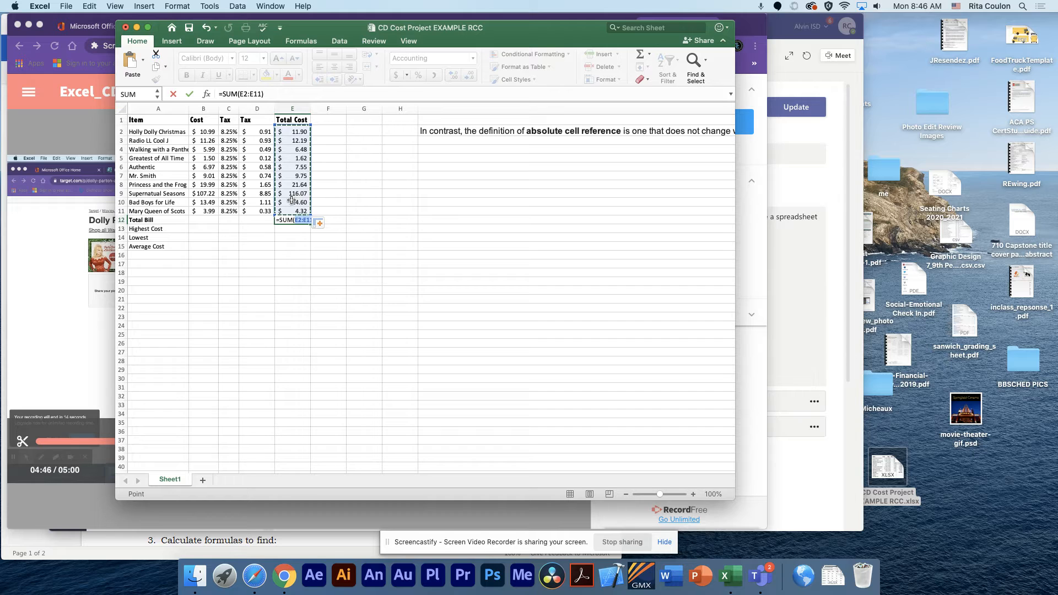
{"action": "left_click", "coordinate": [240, 94]}
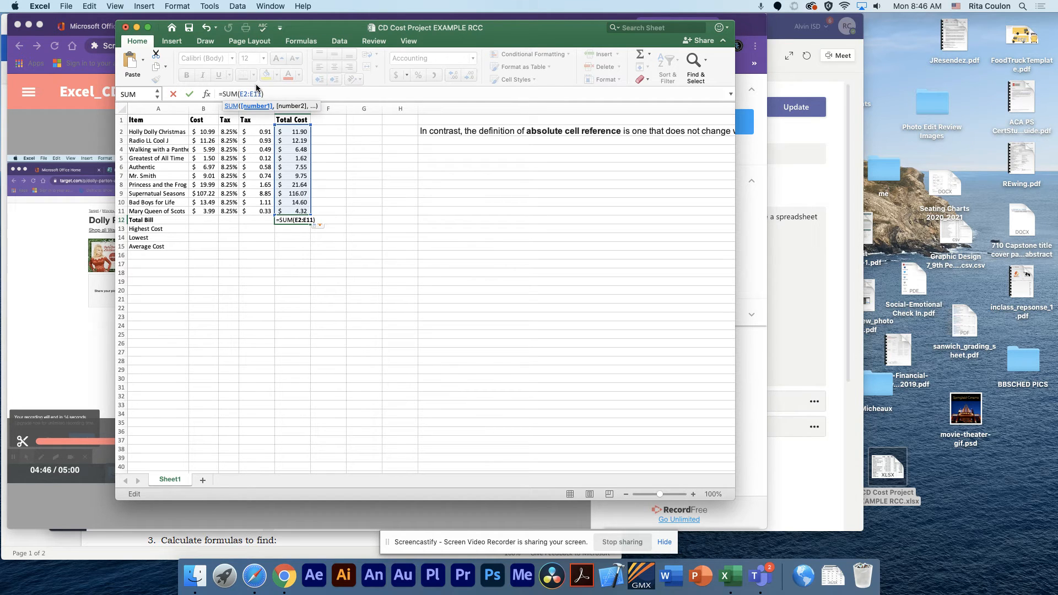
{"action": "type", "text": "$E2:$"}
{"action": "key", "text": "Return"}
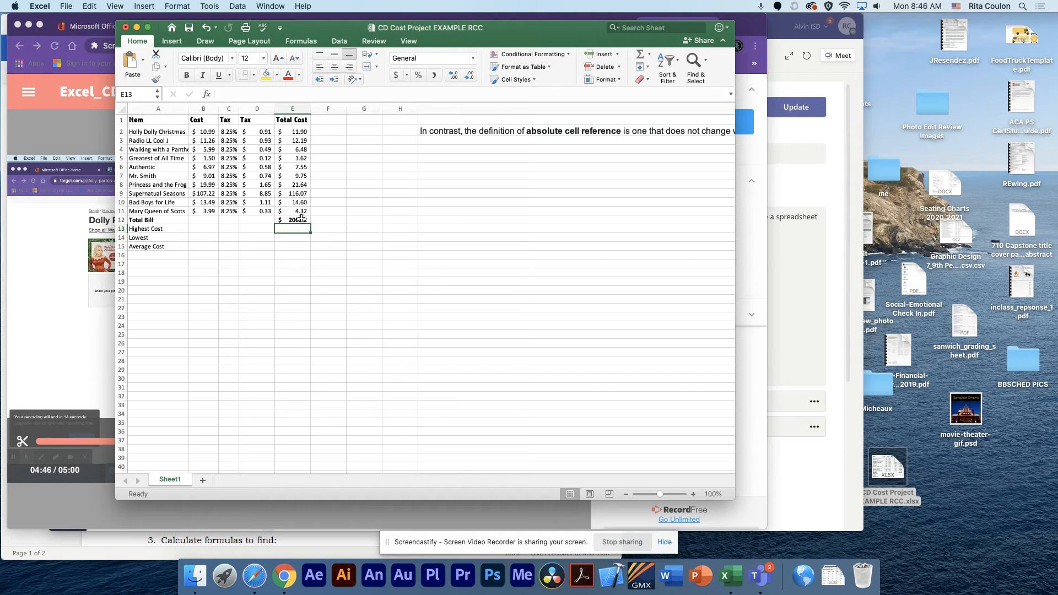
{"action": "left_click", "coordinate": [304, 218]}
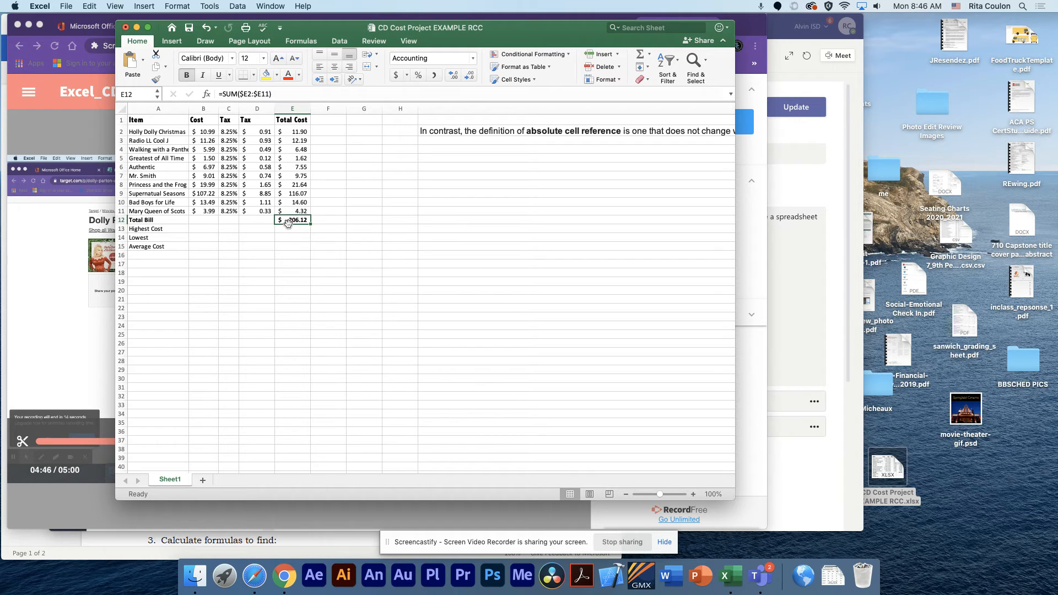
- Calculate the highest cost in B13 with a MAX formula over the range $B2:$B11
{"action": "left_click", "coordinate": [149, 230]}
{"action": "left_click", "coordinate": [203, 229]}
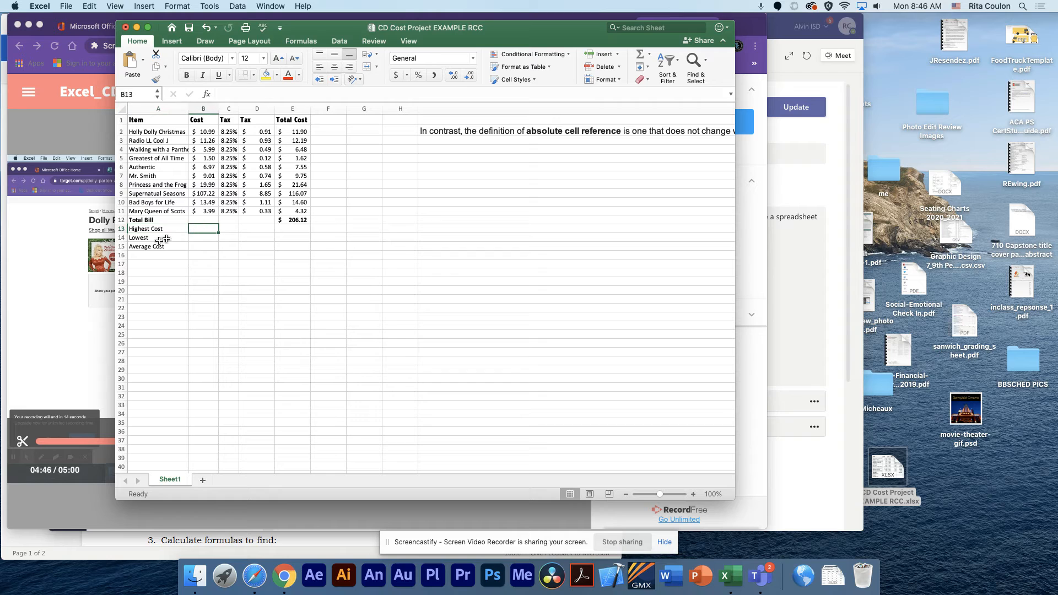
{"action": "left_click", "coordinate": [156, 238]}
{"action": "left_click", "coordinate": [166, 247]}
{"action": "left_click", "coordinate": [203, 229]}
{"action": "left_click", "coordinate": [650, 55]}
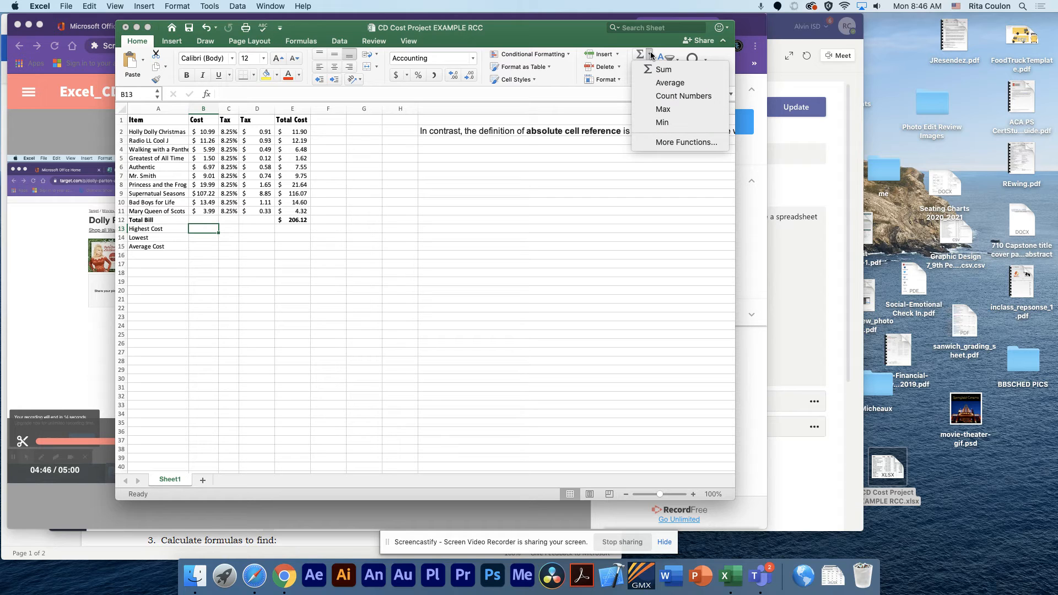
{"action": "left_click", "coordinate": [673, 111]}
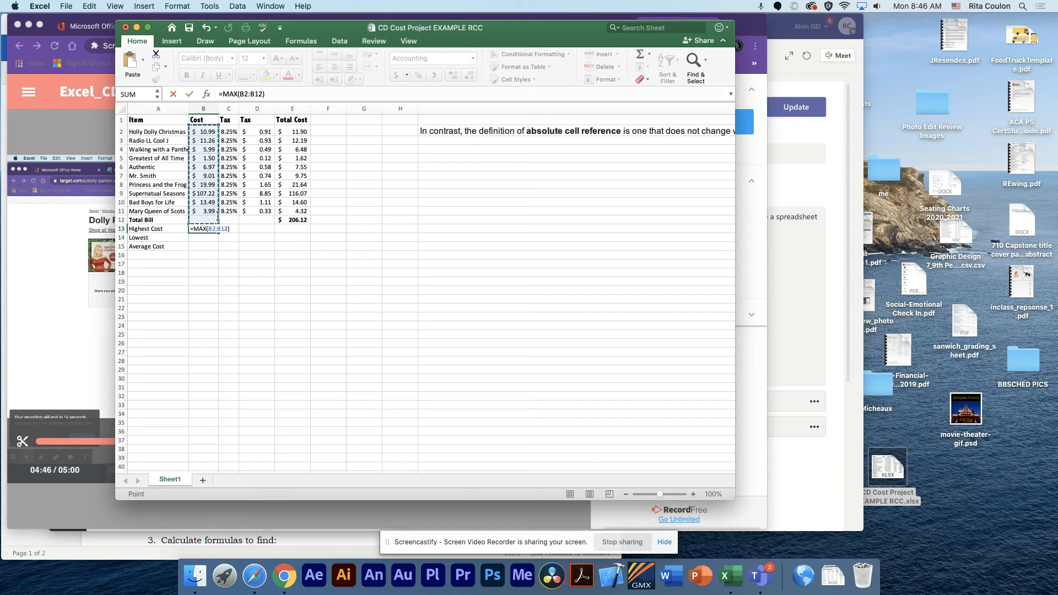
{"action": "left_click_drag", "start_coordinate": [218, 217], "coordinate": [217, 222]}
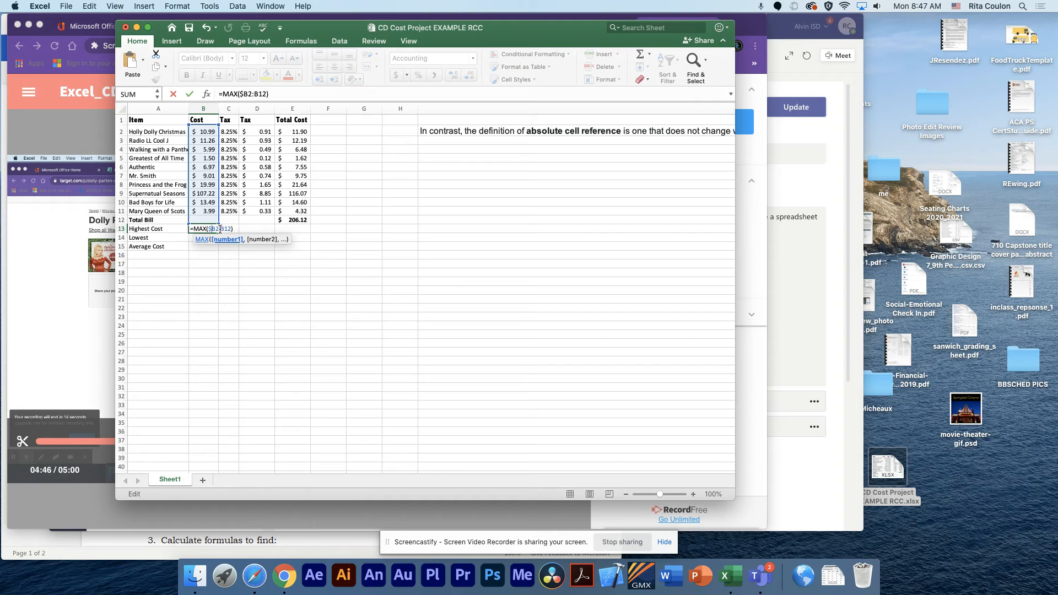
{"action": "type", "text": "$"}
{"action": "key", "text": "BackSpace"}
{"action": "type", "text": "11"}
{"action": "key", "text": "Return"}
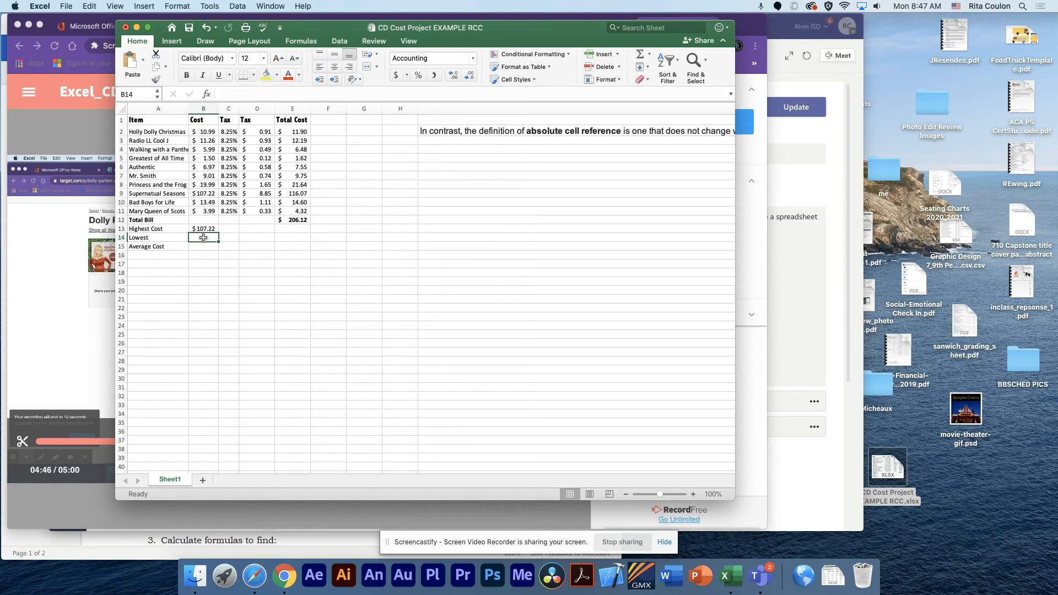
- Insert a MIN function in cell B14 for the lowest cost
{"action": "left_click", "coordinate": [649, 55]}
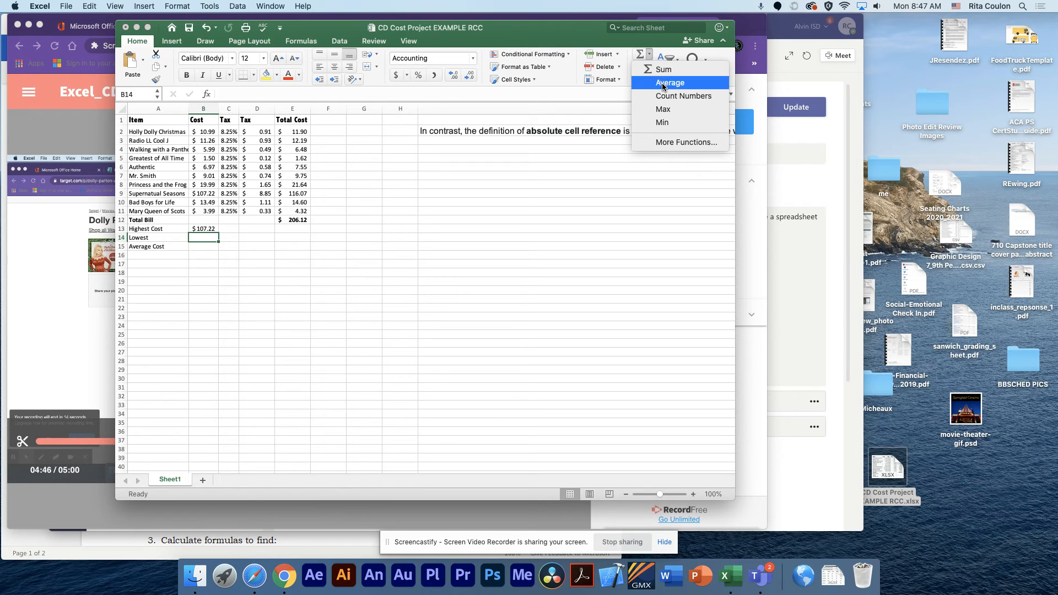
{"action": "left_click", "coordinate": [673, 123]}
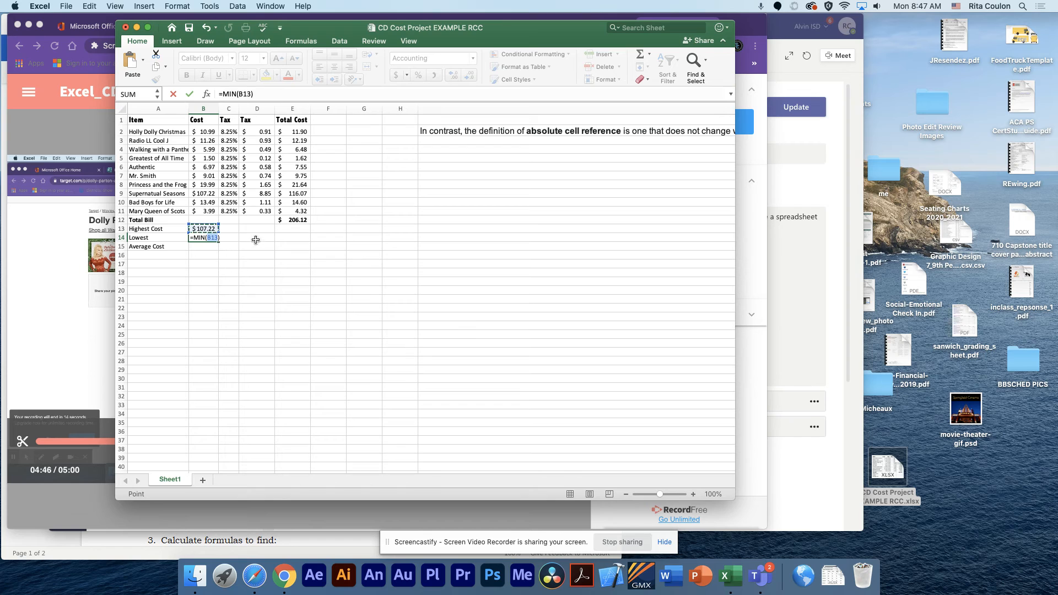
{"action": "left_click", "coordinate": [215, 241]}
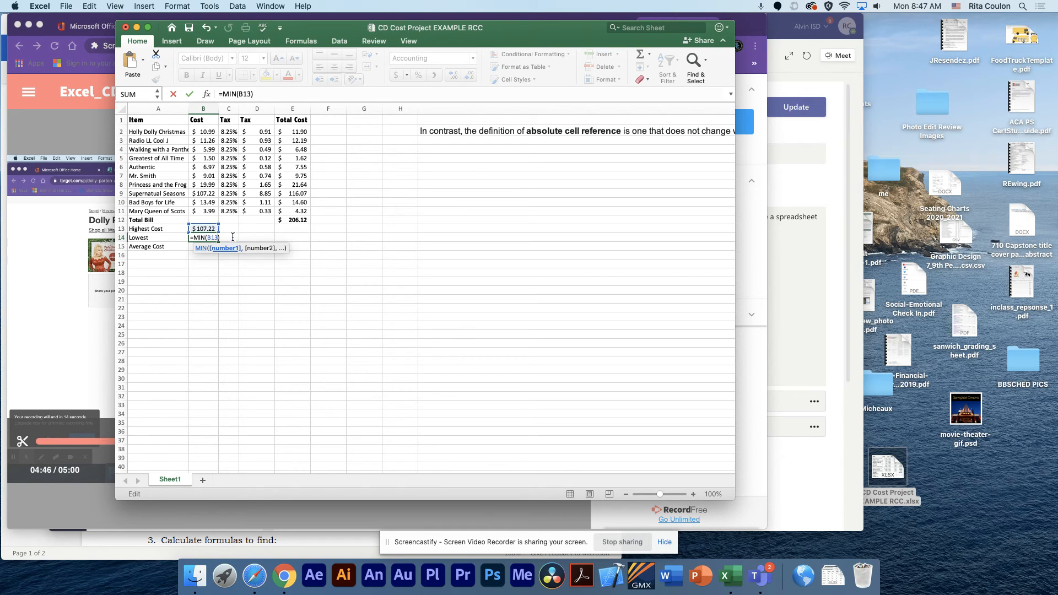
{"action": "left_click_drag", "start_coordinate": [205, 133], "coordinate": [207, 211]}
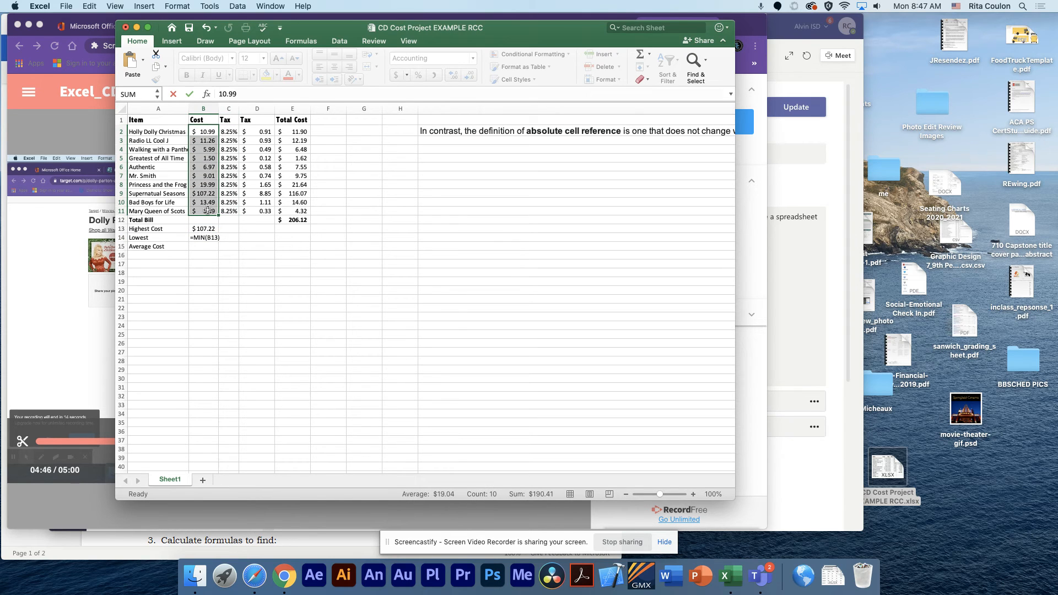
{"action": "left_click", "coordinate": [205, 237]}
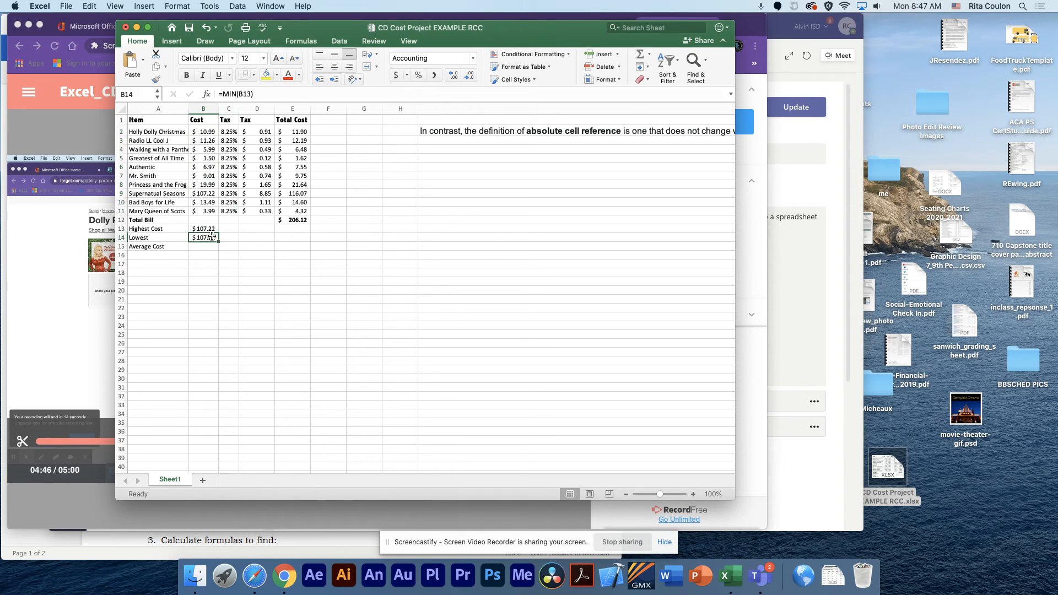
- Edit the lowest cost formula in B14 to =MIN($B2:$B11)
{"action": "left_click", "coordinate": [239, 94]}
{"action": "type", "text": "$"}
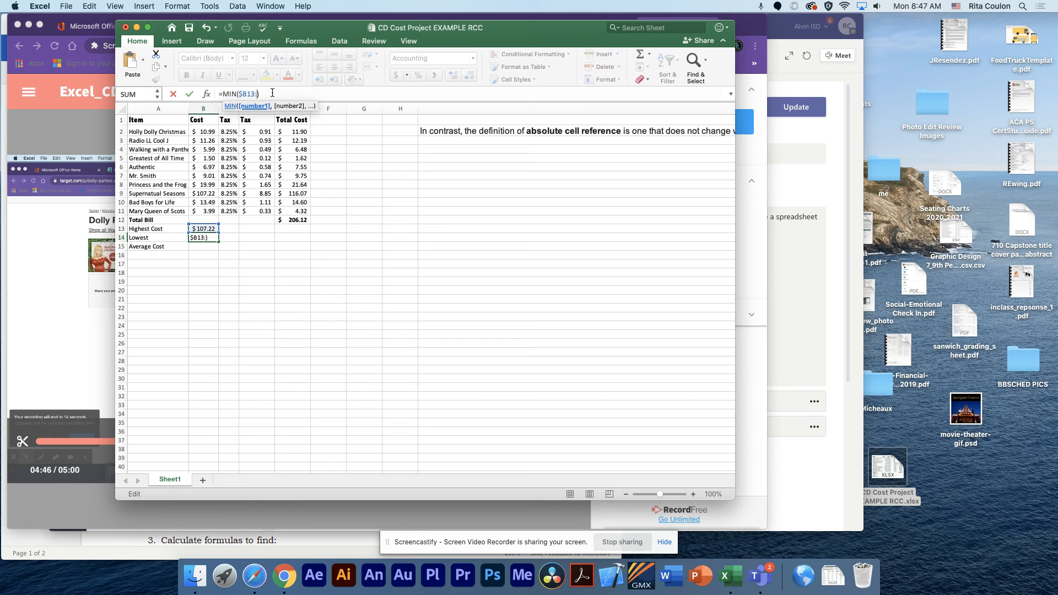
{"action": "key", "text": "BackSpace"}
{"action": "key", "text": "BackSpace"}
{"action": "type", "text": "2:"}
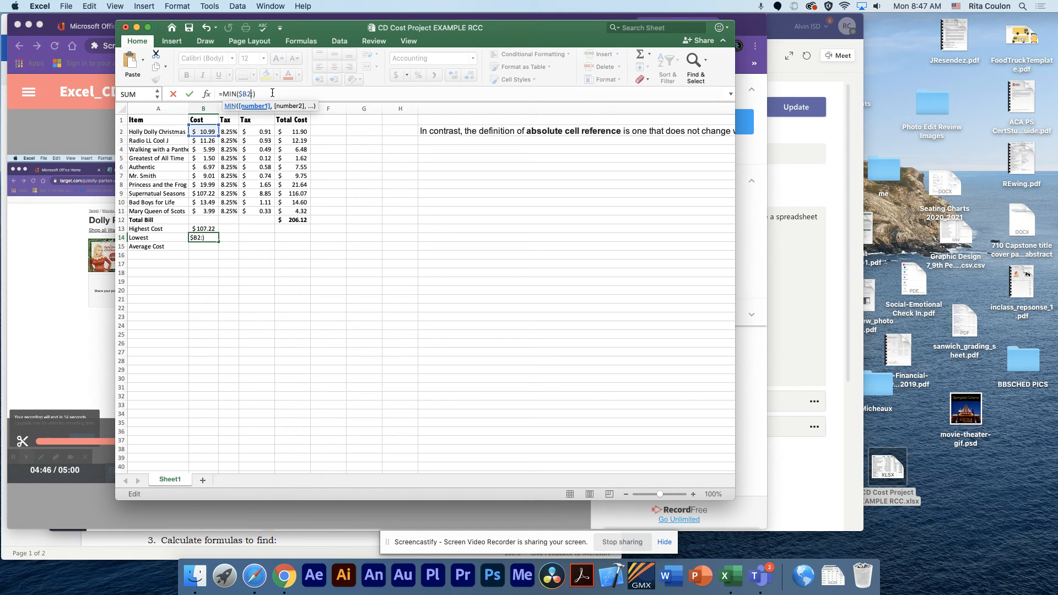
{"action": "type", "text": "$B11"}
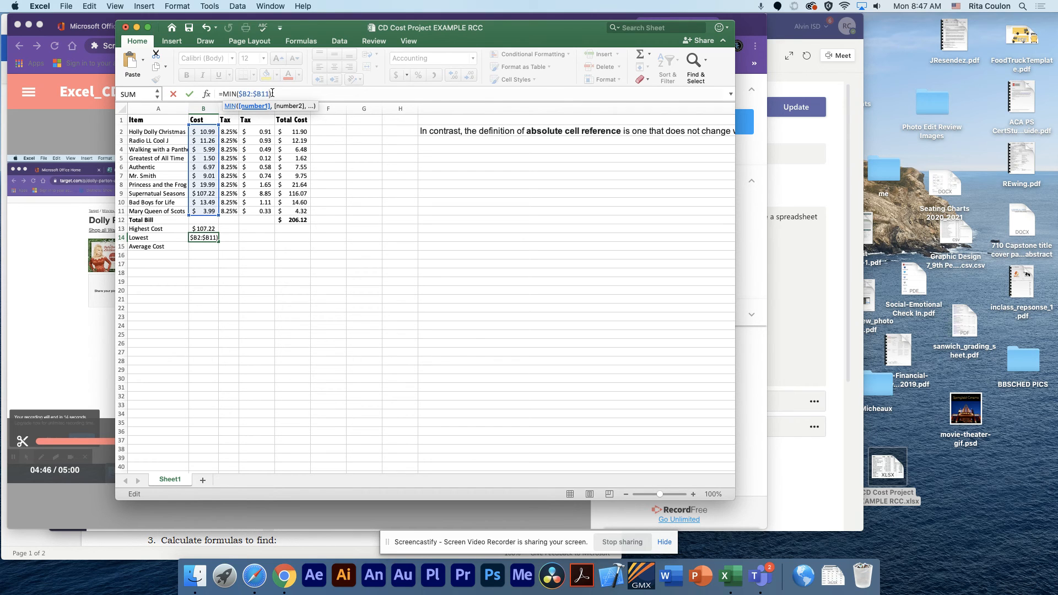
{"action": "key", "text": "Return"}
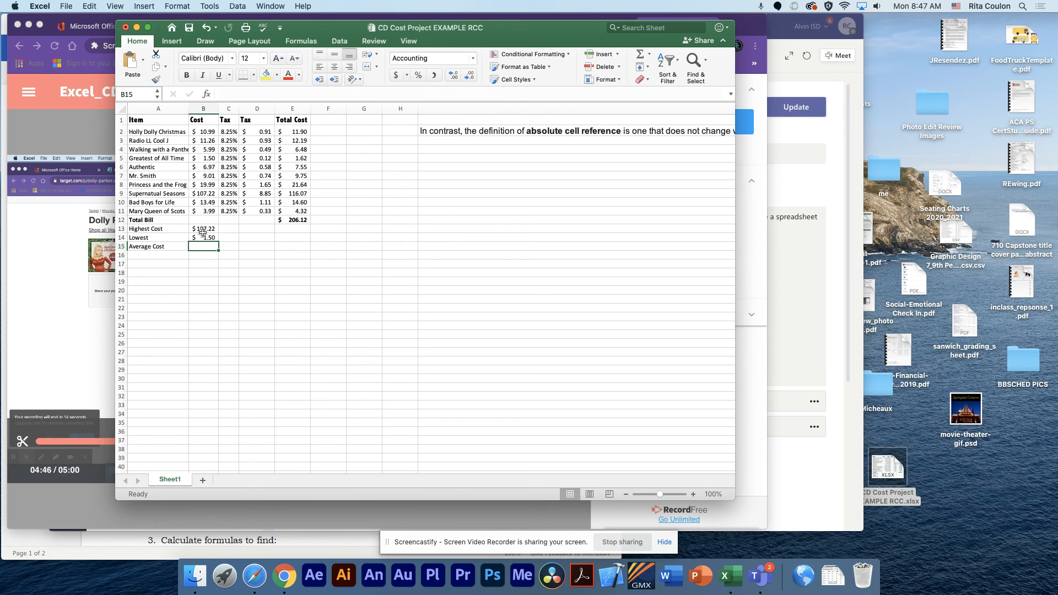
- Review the highest and lowest cost formulas in B13 and B14 against the individual costs in column B
{"action": "left_click", "coordinate": [211, 160]}
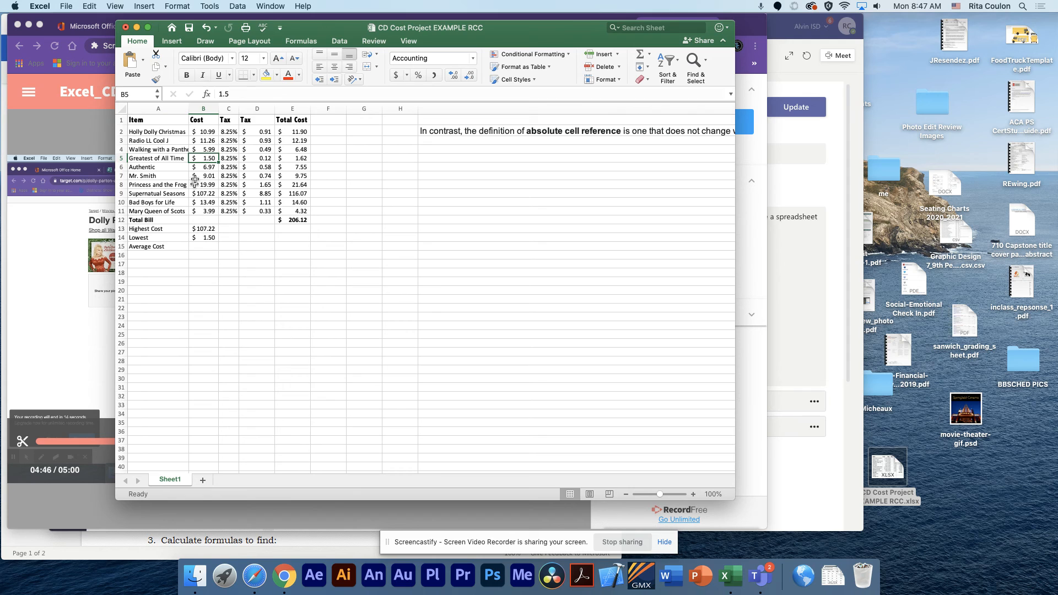
{"action": "left_click", "coordinate": [212, 238]}
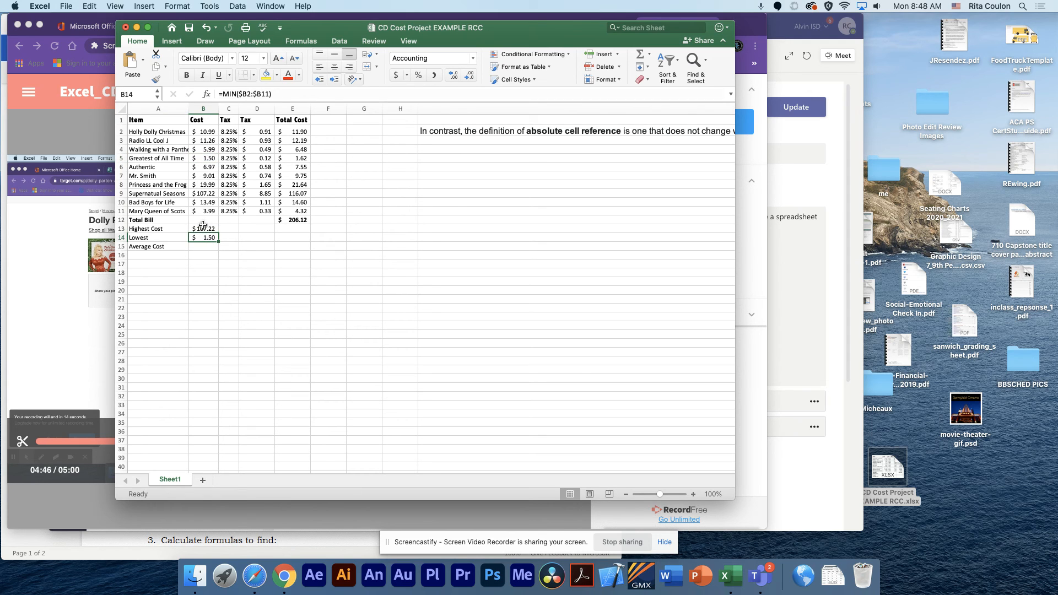
{"action": "left_click", "coordinate": [208, 228]}
{"action": "left_click", "coordinate": [204, 236]}
{"action": "left_click", "coordinate": [209, 132]}
{"action": "left_click_drag", "start_coordinate": [206, 149], "coordinate": [207, 158]}
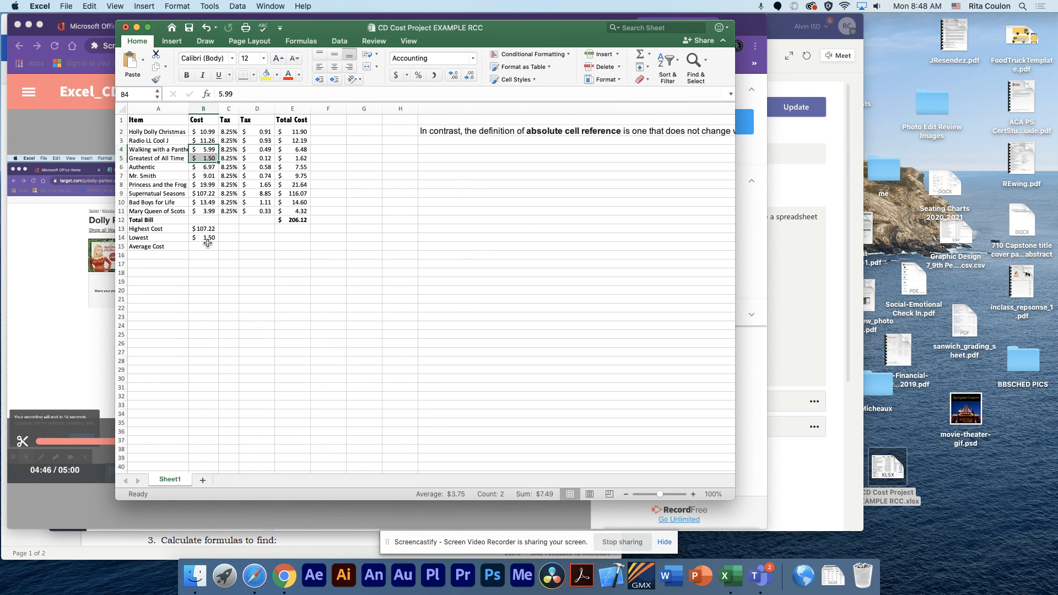
- Enter an AVERAGE formula in B15 over the costs in B2 to B11, making the column of its first reference absolute as $B2
{"action": "left_click", "coordinate": [208, 245]}
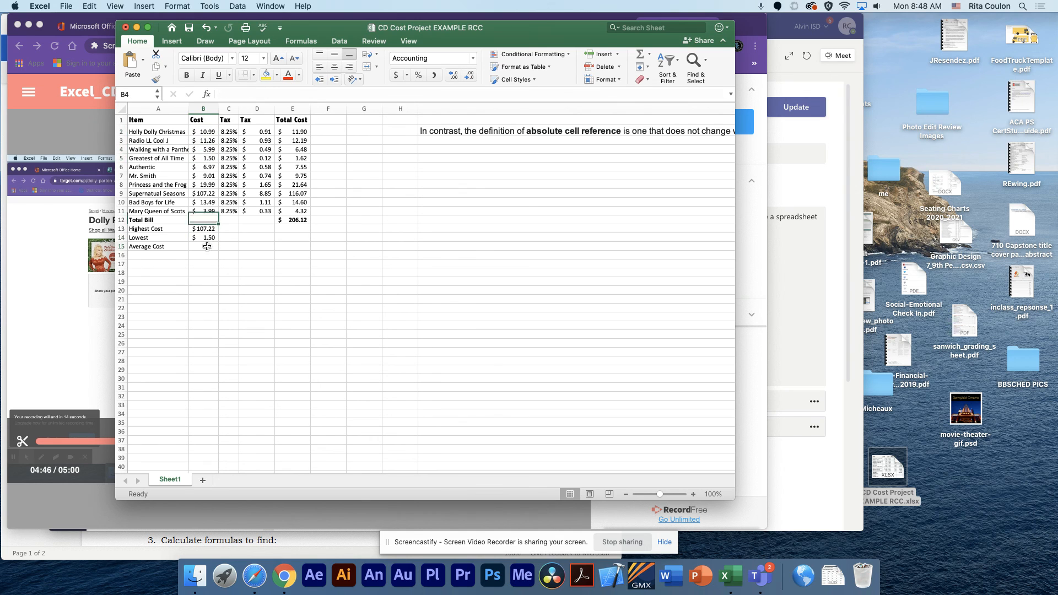
{"action": "left_click", "coordinate": [649, 54]}
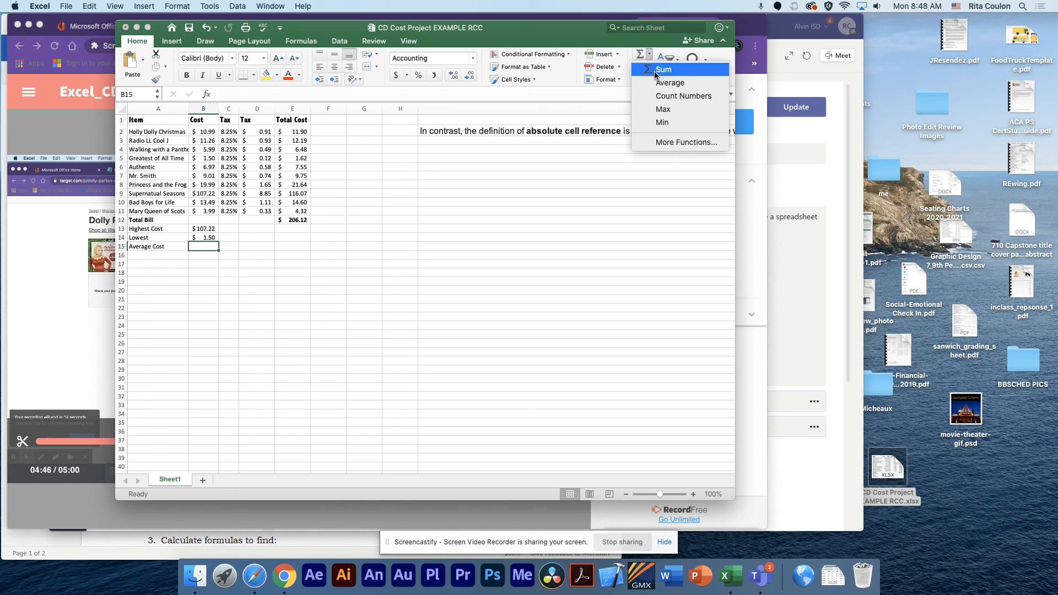
{"action": "left_click", "coordinate": [670, 83]}
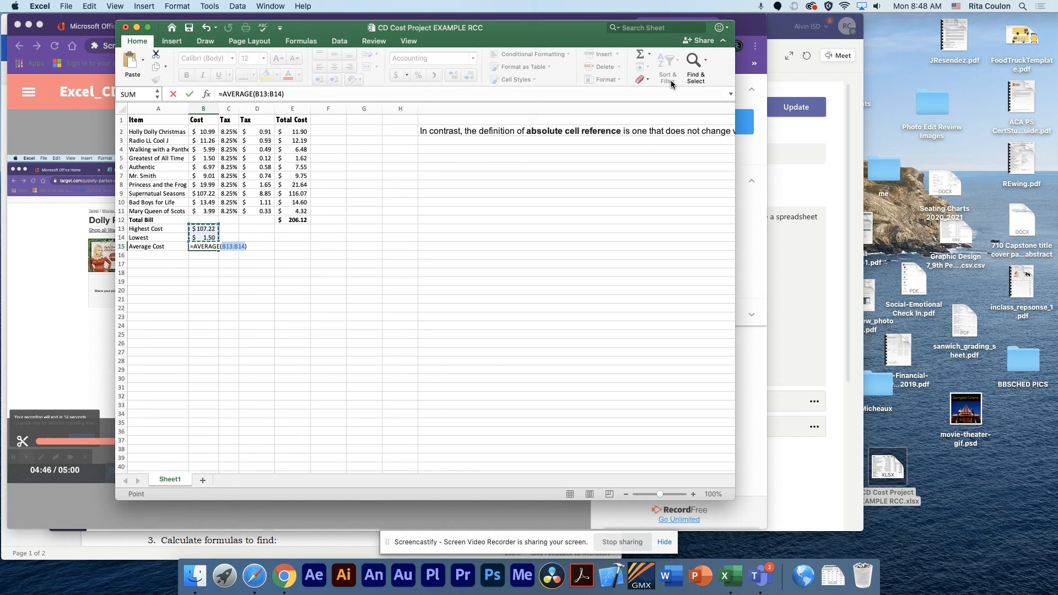
{"action": "left_click_drag", "start_coordinate": [208, 136], "coordinate": [213, 208]}
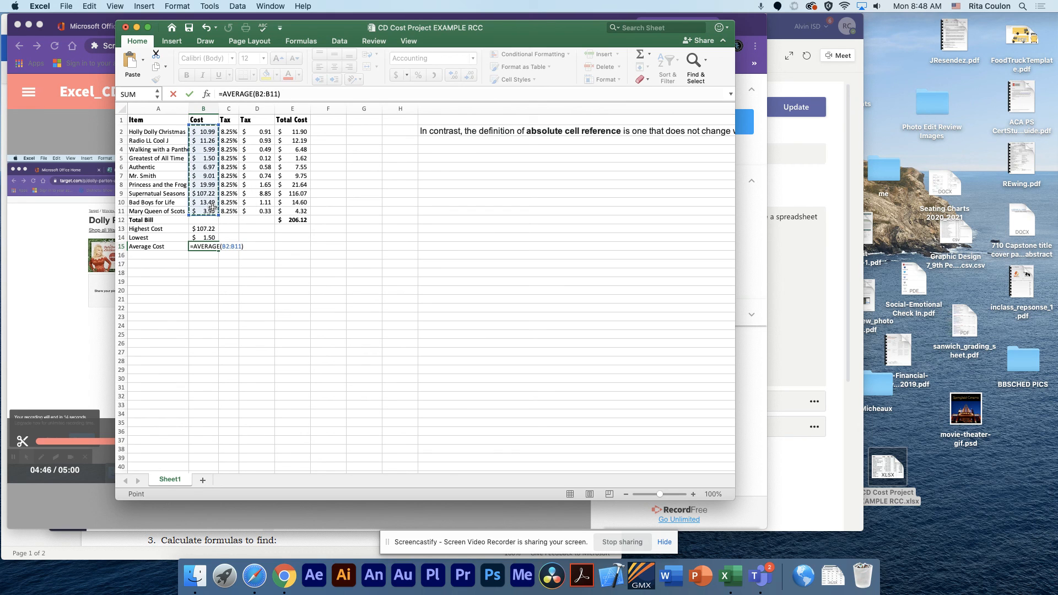
{"action": "left_click", "coordinate": [255, 94]}
{"action": "type", "text": "$B2:"}
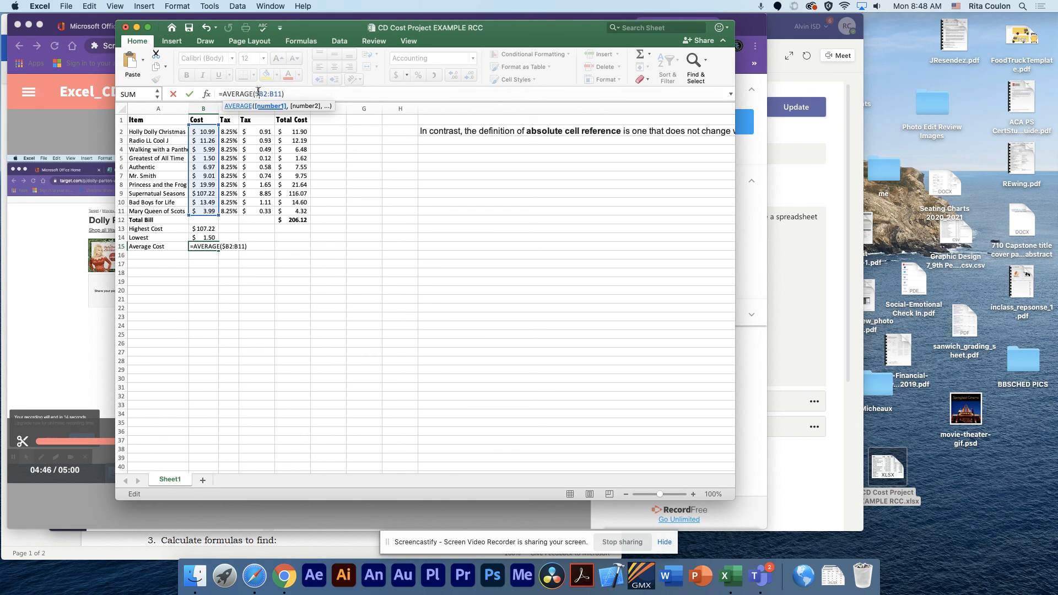